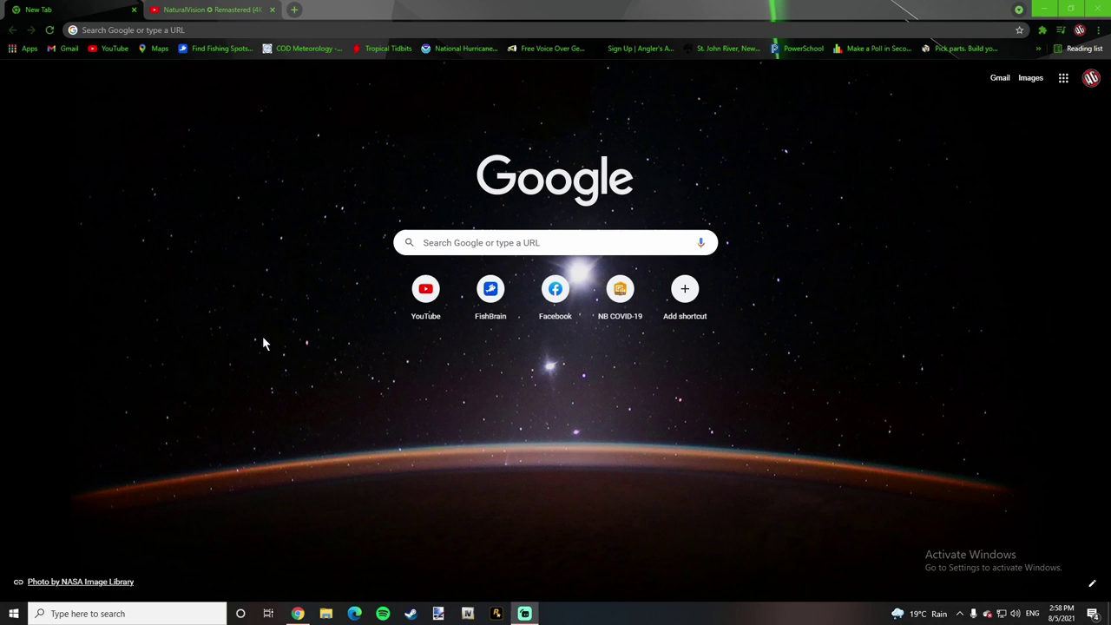
- Switch to the NaturalVision Remastered trailer tab and scroll to the description's download link
{"action": "key", "text": "ctrl+Tab"}
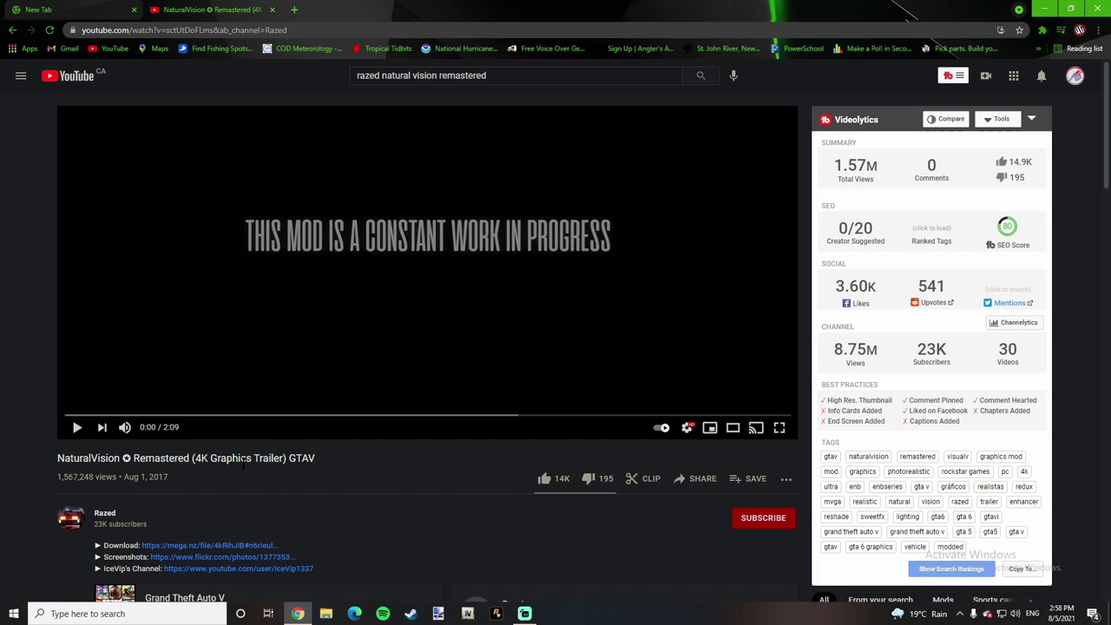
{"action": "scroll", "coordinate": [334, 460], "scroll_direction": "down", "scroll_amount": 1}
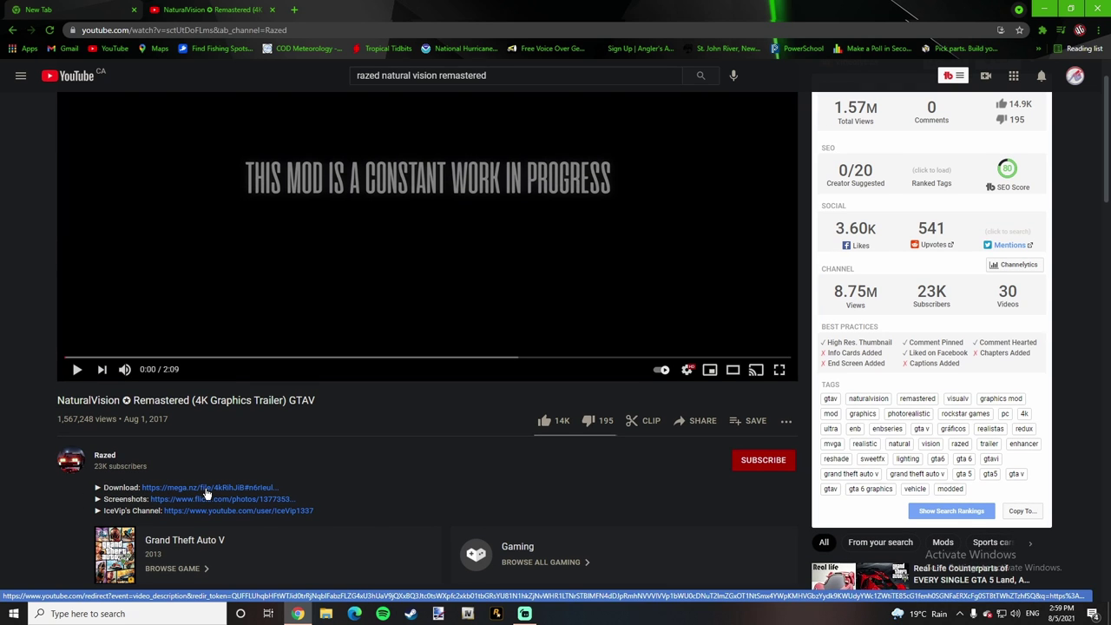
- Download 'NaturalVision Remastered by Razed.rar' (460.2 MB) from the mega.nz link
{"action": "left_click", "coordinate": [201, 492]}
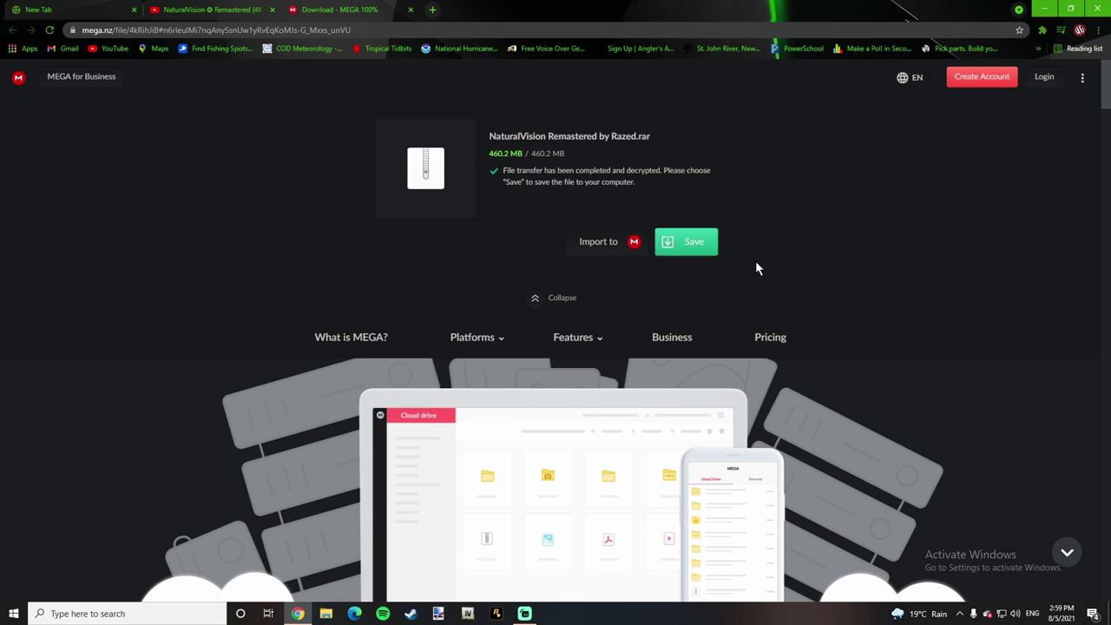
{"action": "left_click", "coordinate": [695, 242]}
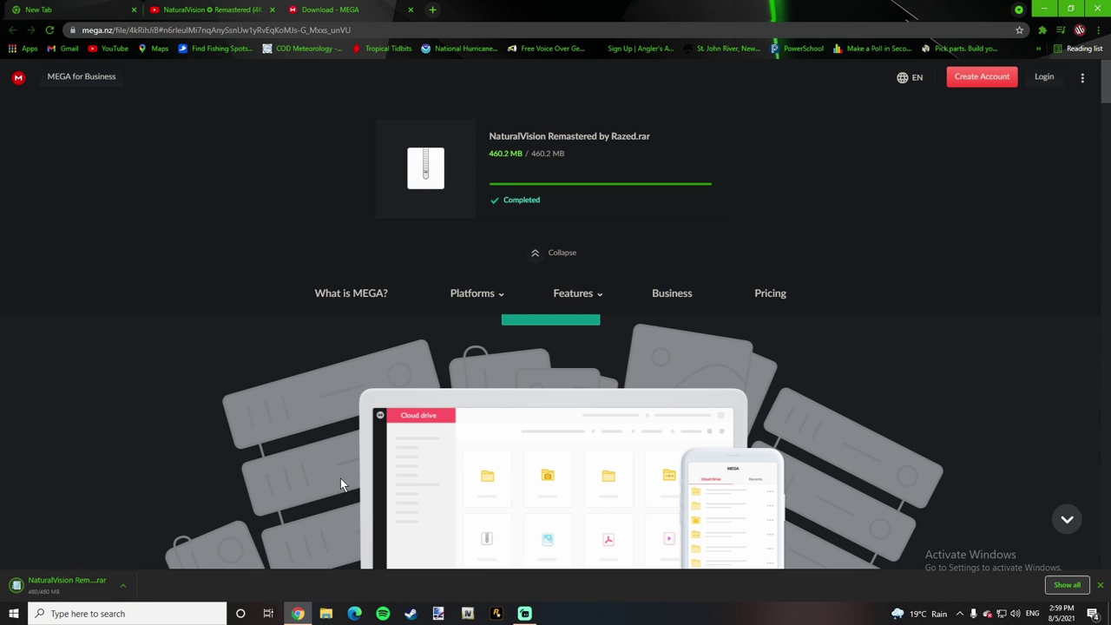
- Open the downloaded NaturalVision rar from Downloads with WinRAR, then close File Explorer
{"action": "left_click", "coordinate": [326, 614]}
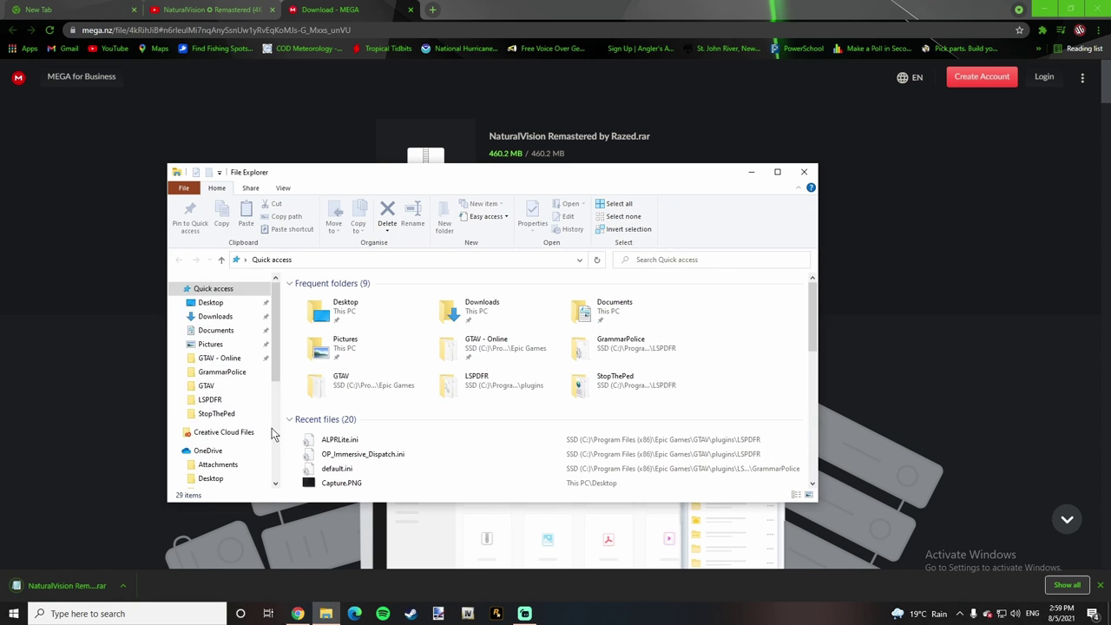
{"action": "scroll", "coordinate": [252, 430], "scroll_direction": "down", "scroll_amount": 4}
{"action": "left_click", "coordinate": [215, 428]}
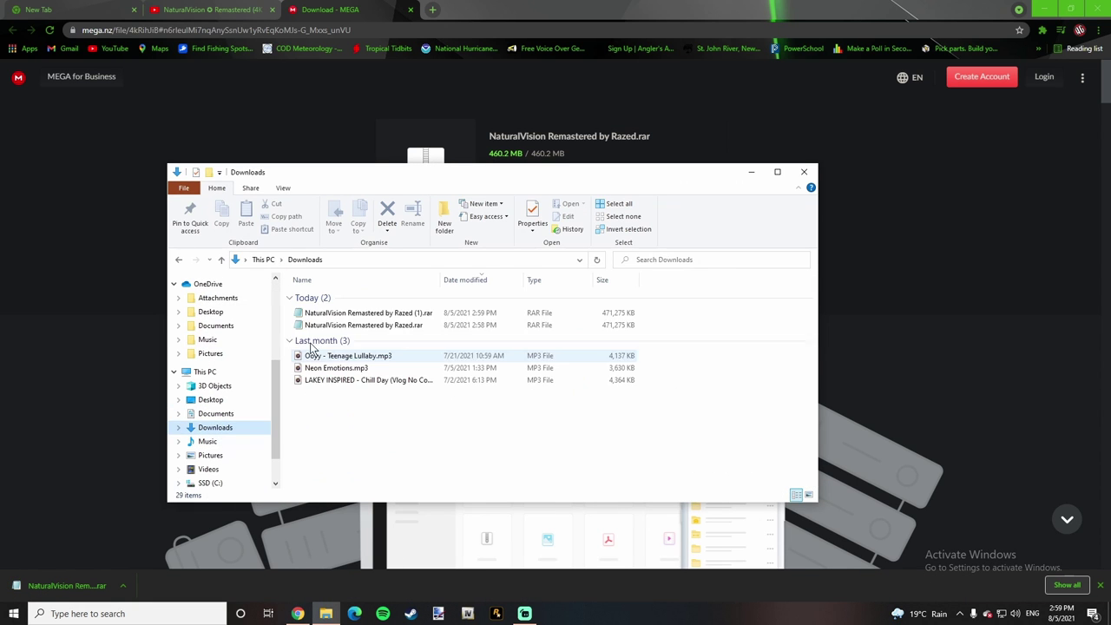
{"action": "right_click", "coordinate": [338, 315]}
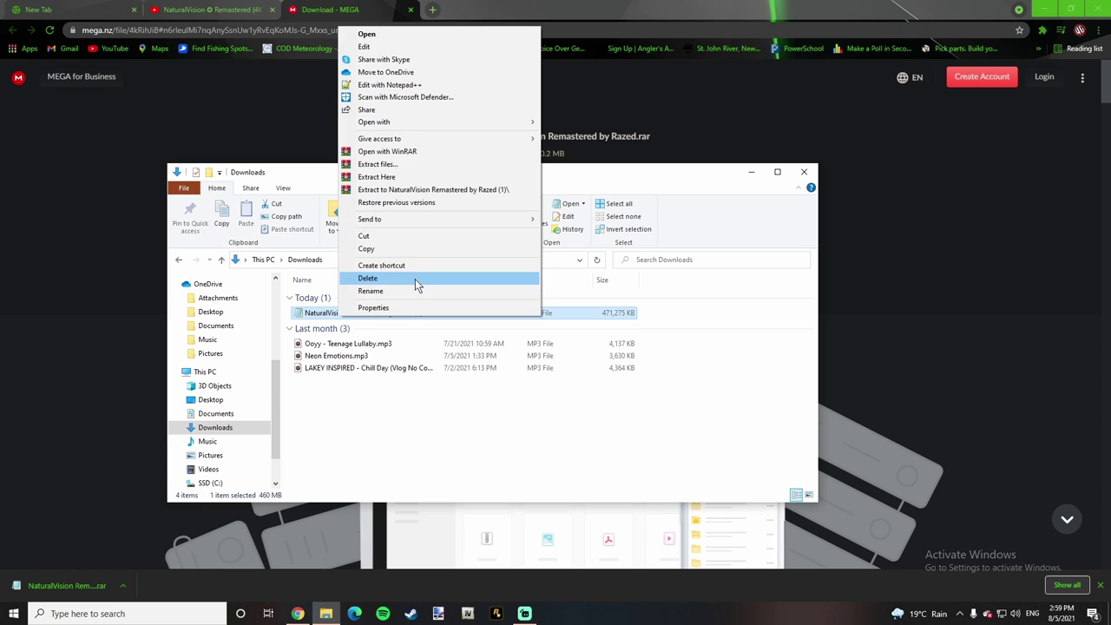
{"action": "left_click", "coordinate": [374, 154]}
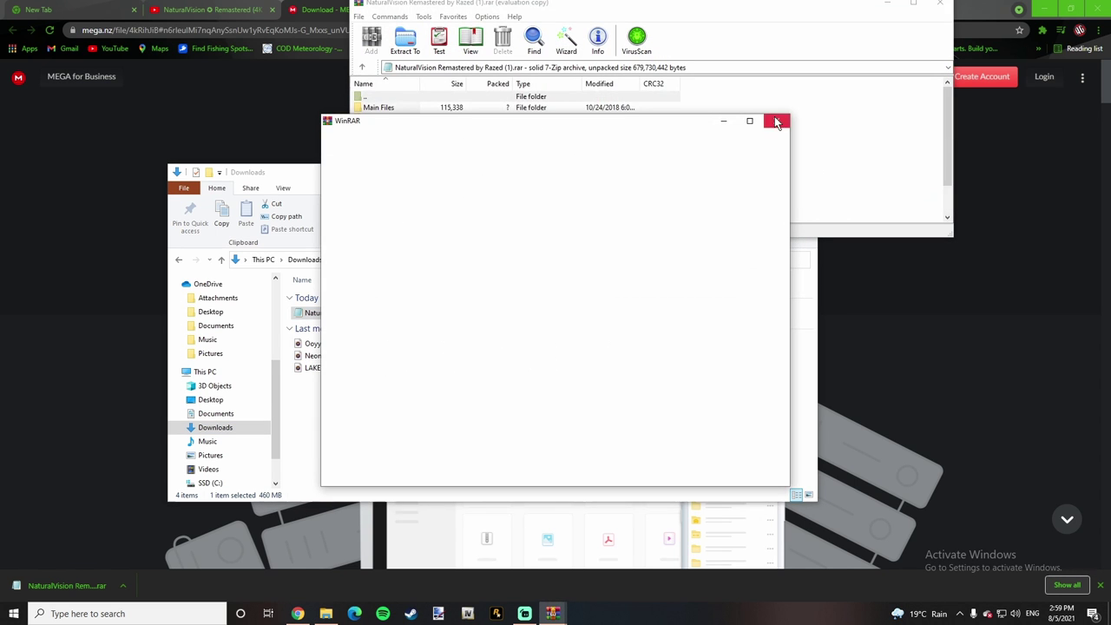
{"action": "left_click", "coordinate": [777, 123]}
{"action": "left_click", "coordinate": [319, 169]}
{"action": "left_click", "coordinate": [810, 171]}
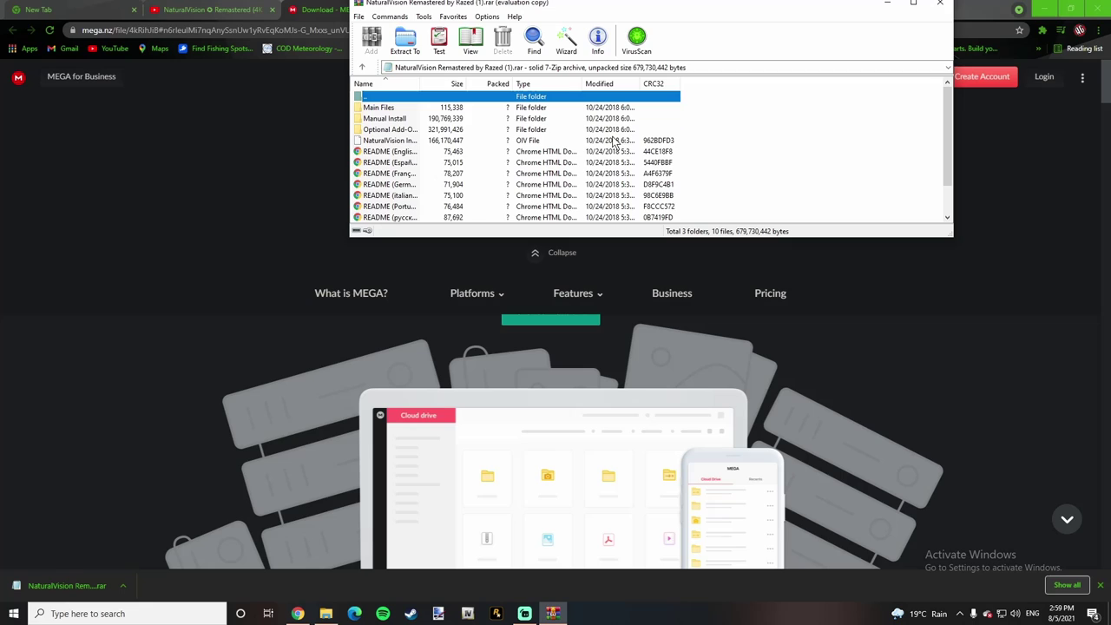
- Search for 'openiv' in a new Chrome tab
{"action": "left_click", "coordinate": [1046, 8]}
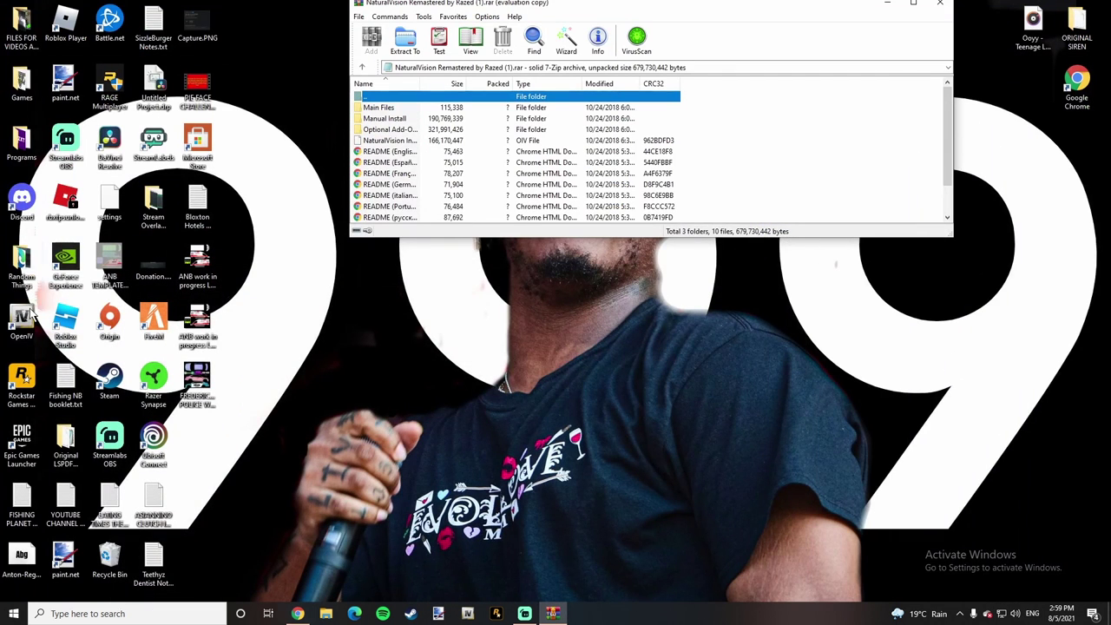
{"action": "left_click", "coordinate": [298, 614]}
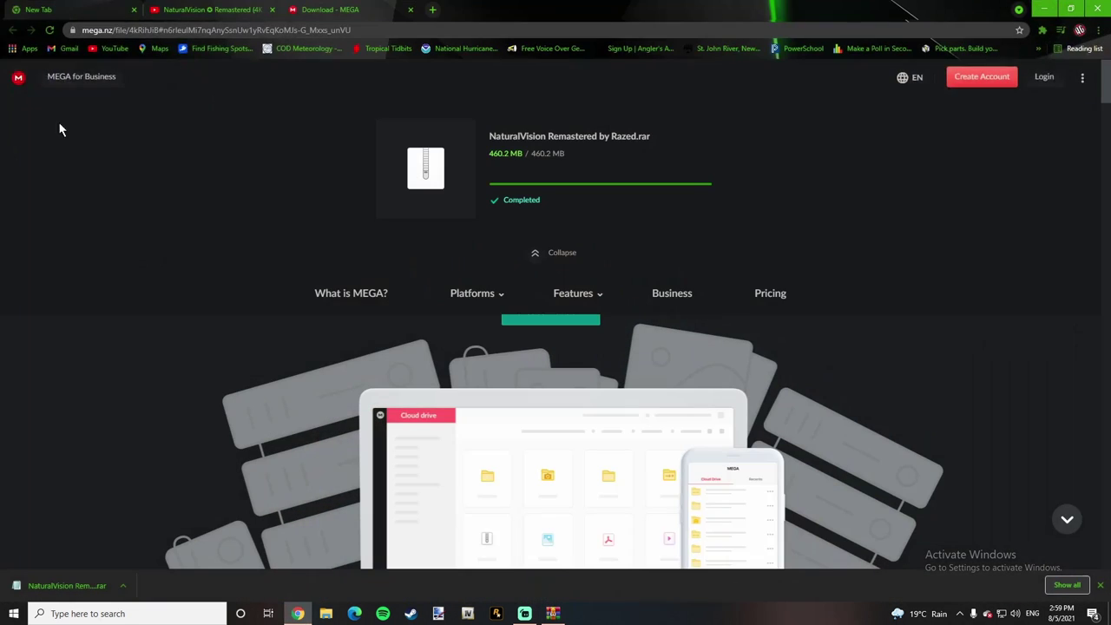
{"action": "left_click", "coordinate": [434, 9]}
{"action": "type", "text": "ope"}
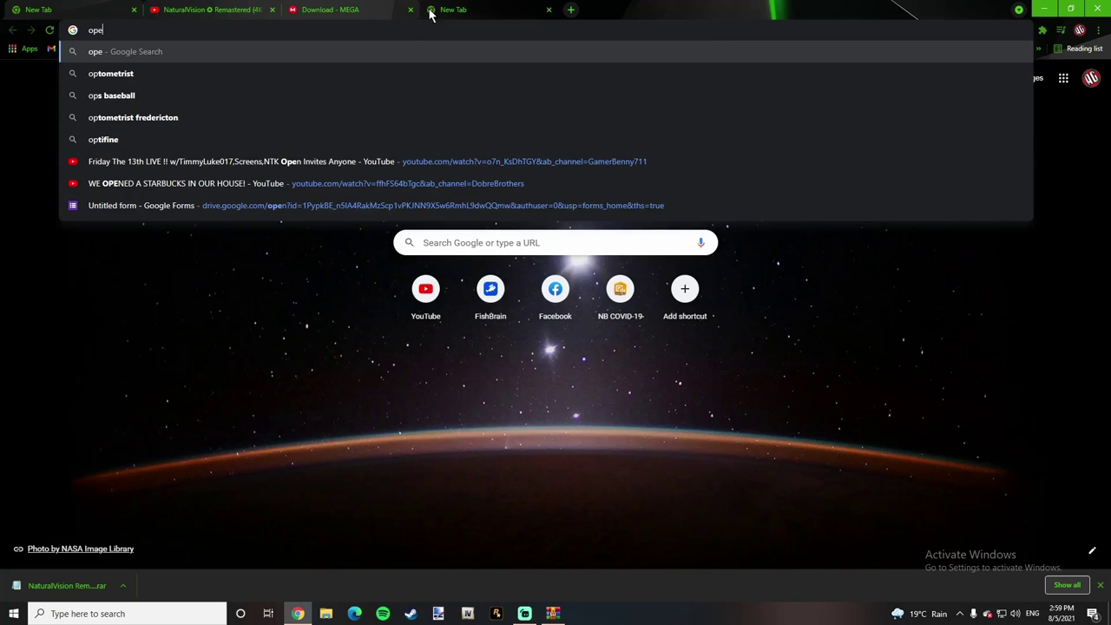
{"action": "type", "text": "niv"}
{"action": "key", "text": "Return"}
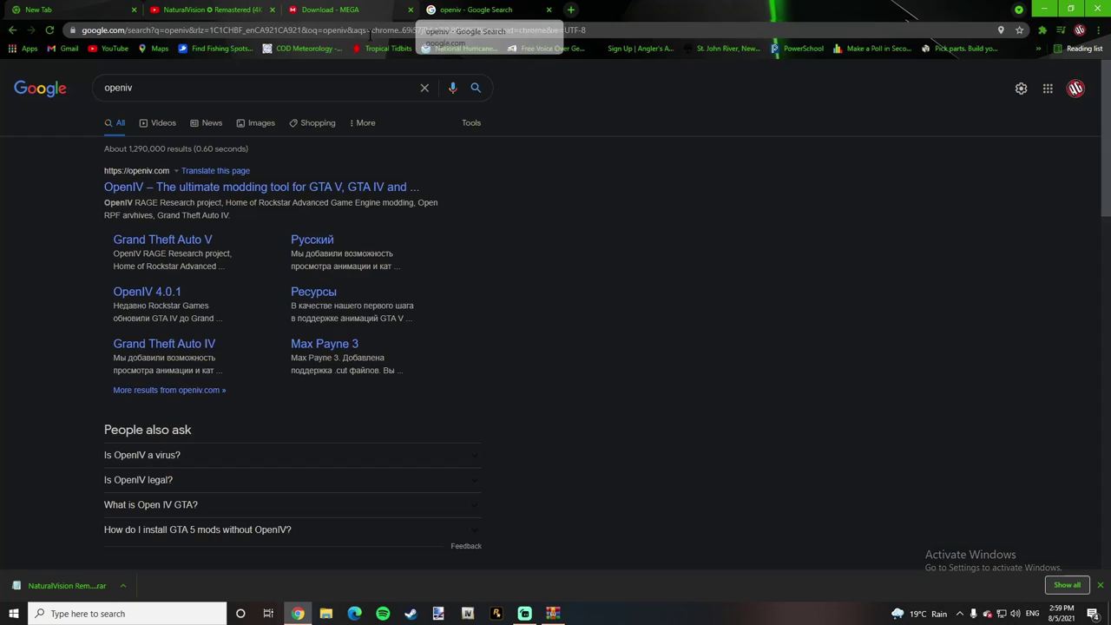
- Close the MEGA tab, visit openiv.com, close it, and minimise Chrome
{"action": "left_click", "coordinate": [411, 11]}
{"action": "left_click", "coordinate": [161, 190]}
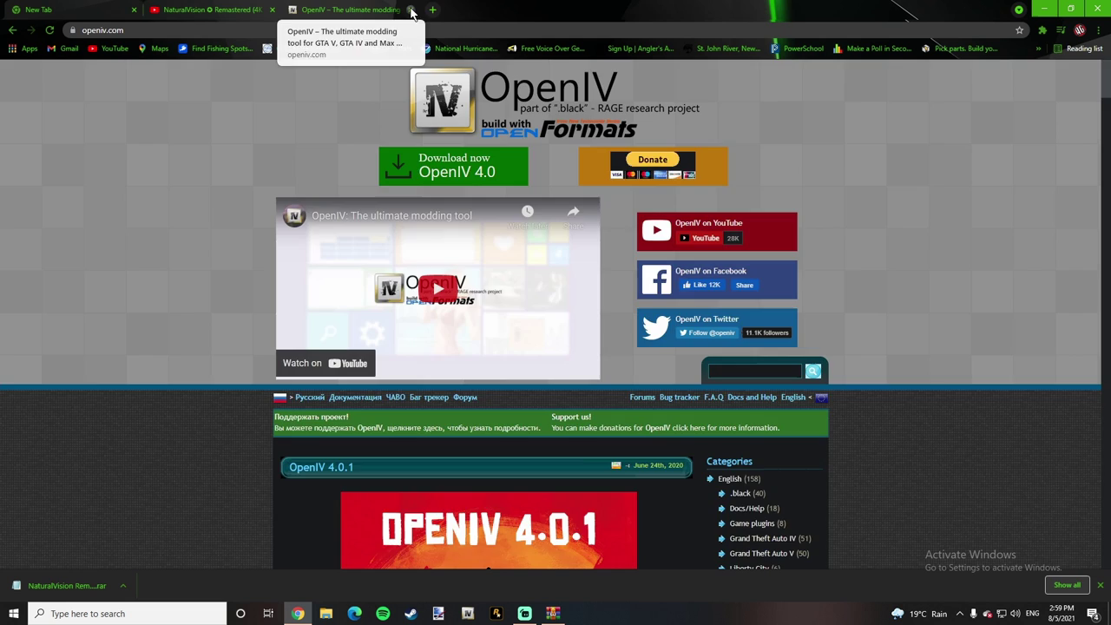
{"action": "left_click", "coordinate": [412, 11]}
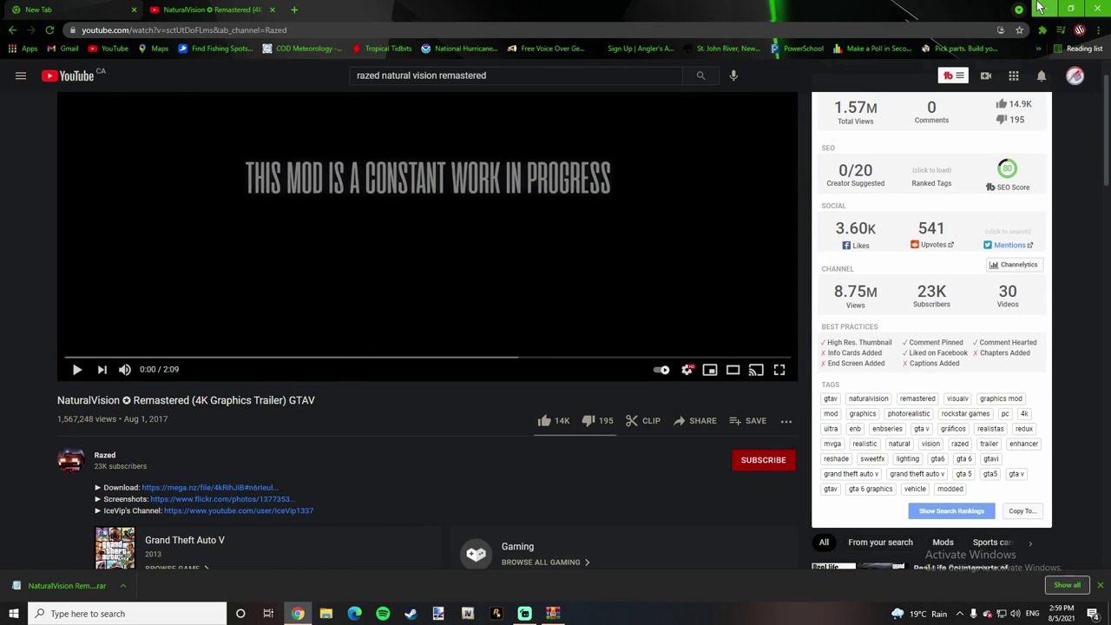
{"action": "left_click", "coordinate": [1045, 8]}
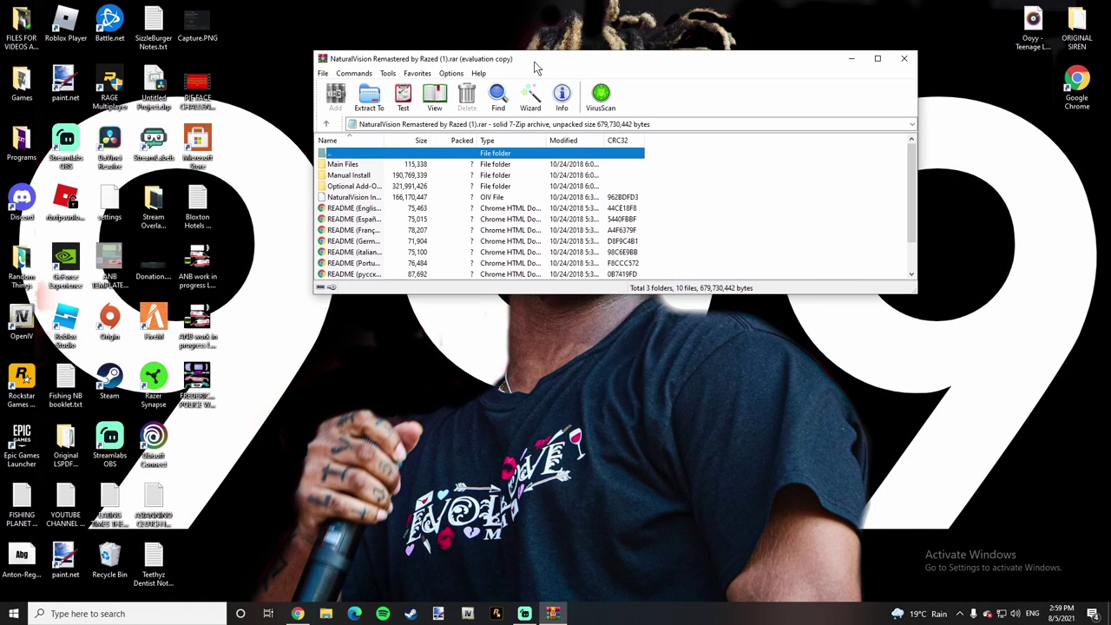
- Launch OpenIV for GTA V below the WinRAR window and drag out NaturalVision Installer.oiv
{"action": "left_click_drag", "start_coordinate": [571, 5], "coordinate": [534, 62]}
{"action": "left_click", "coordinate": [22, 322]}
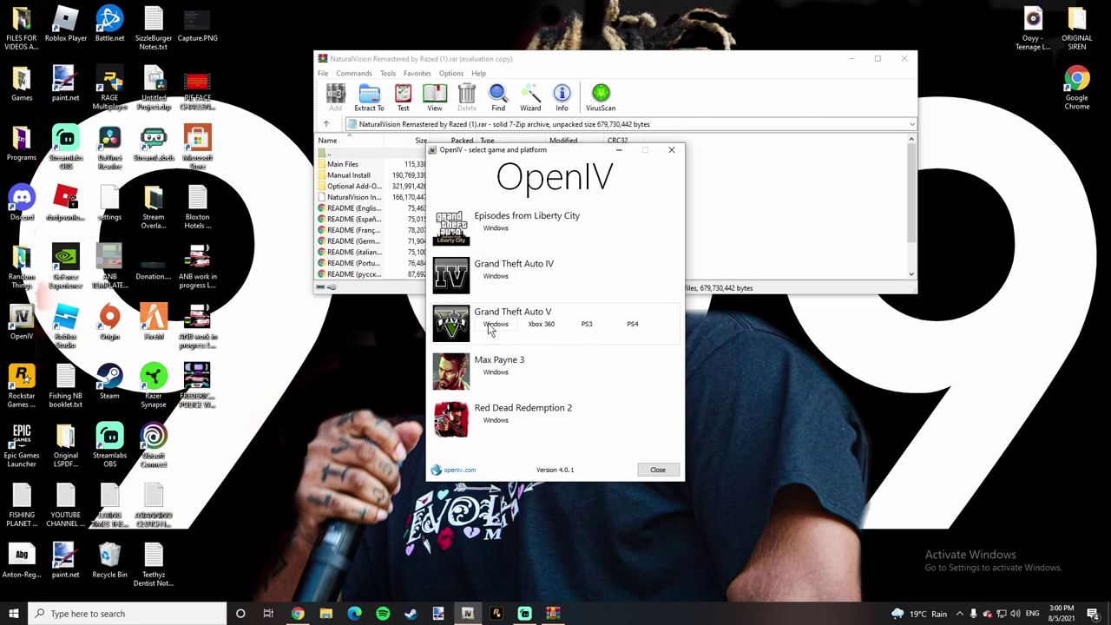
{"action": "left_click", "coordinate": [496, 324]}
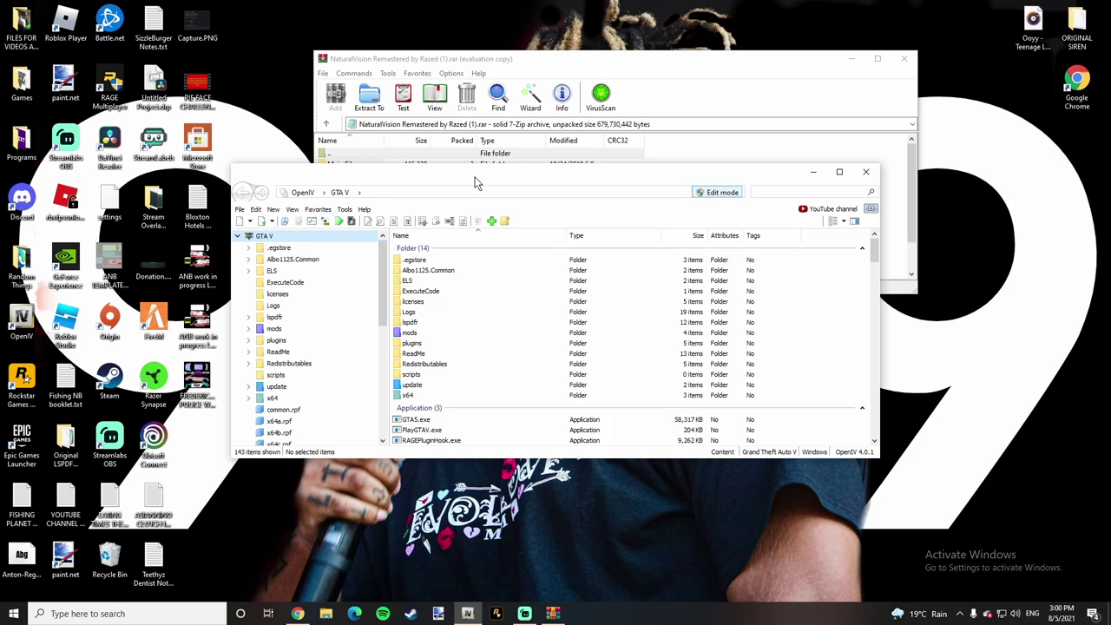
{"action": "left_click_drag", "start_coordinate": [479, 181], "coordinate": [476, 319]}
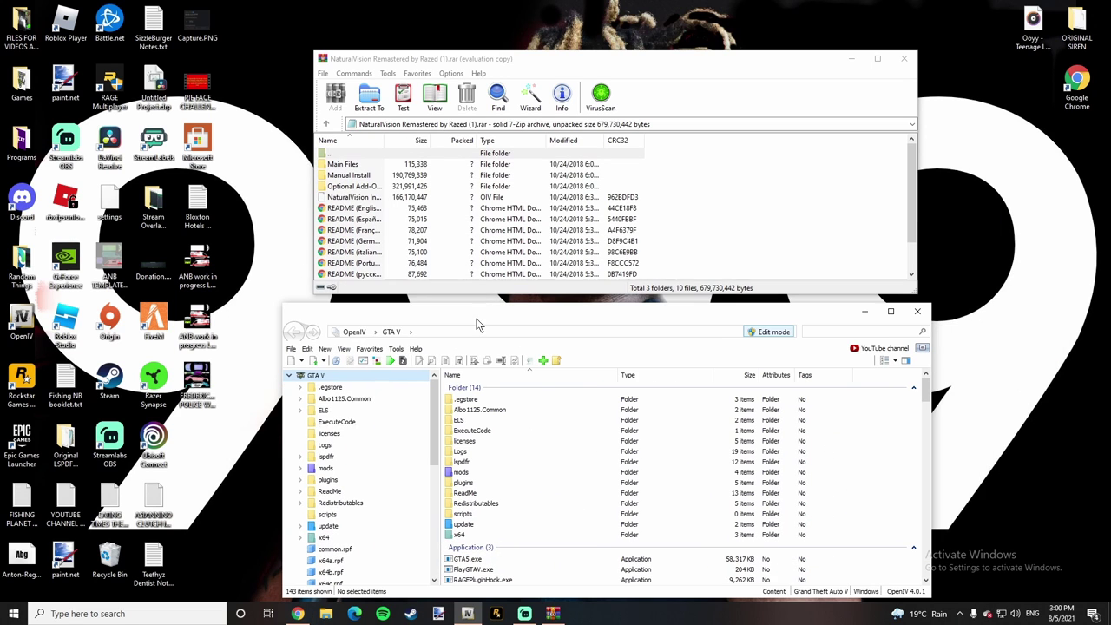
{"action": "left_click", "coordinate": [347, 200]}
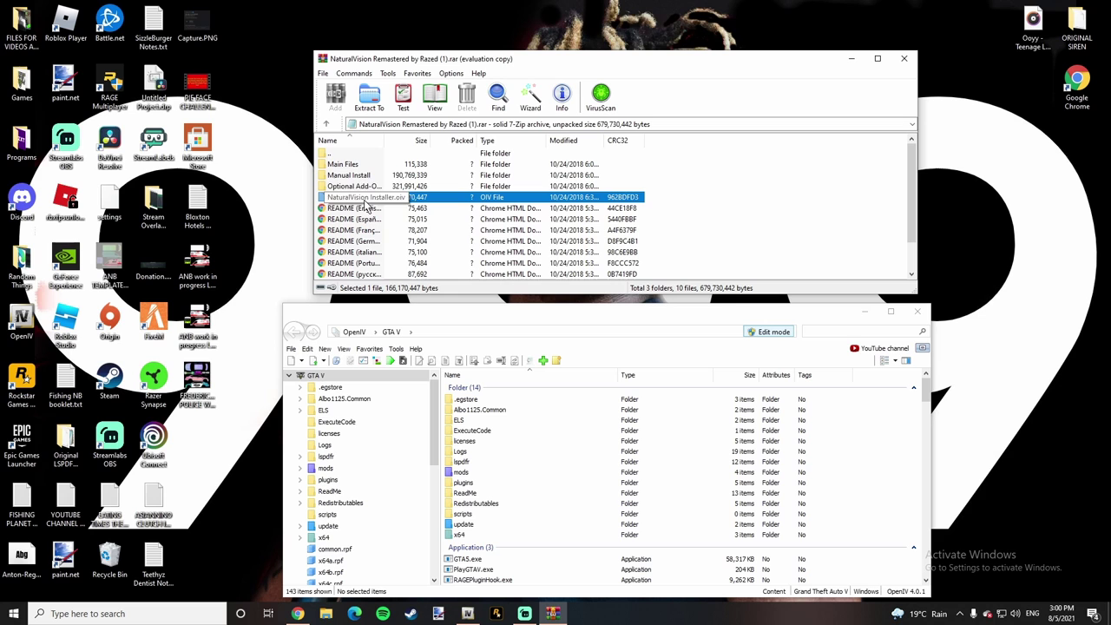
{"action": "left_click_drag", "start_coordinate": [368, 208], "coordinate": [446, 201]}
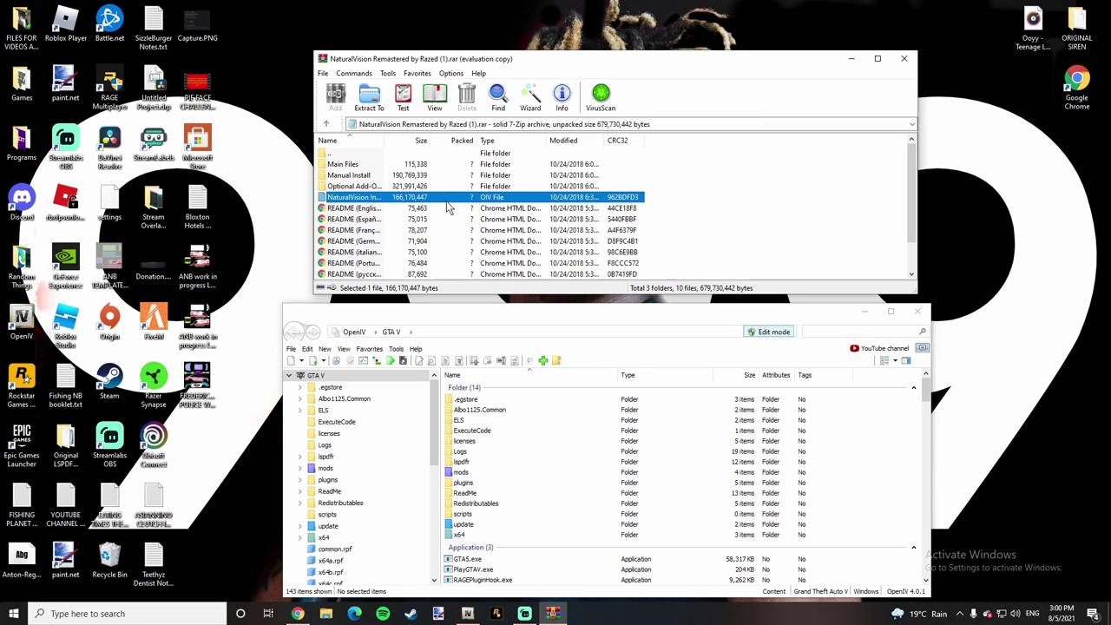
- Turn on OpenIV's Edit mode for the GTA V folder
{"action": "left_click", "coordinate": [771, 332]}
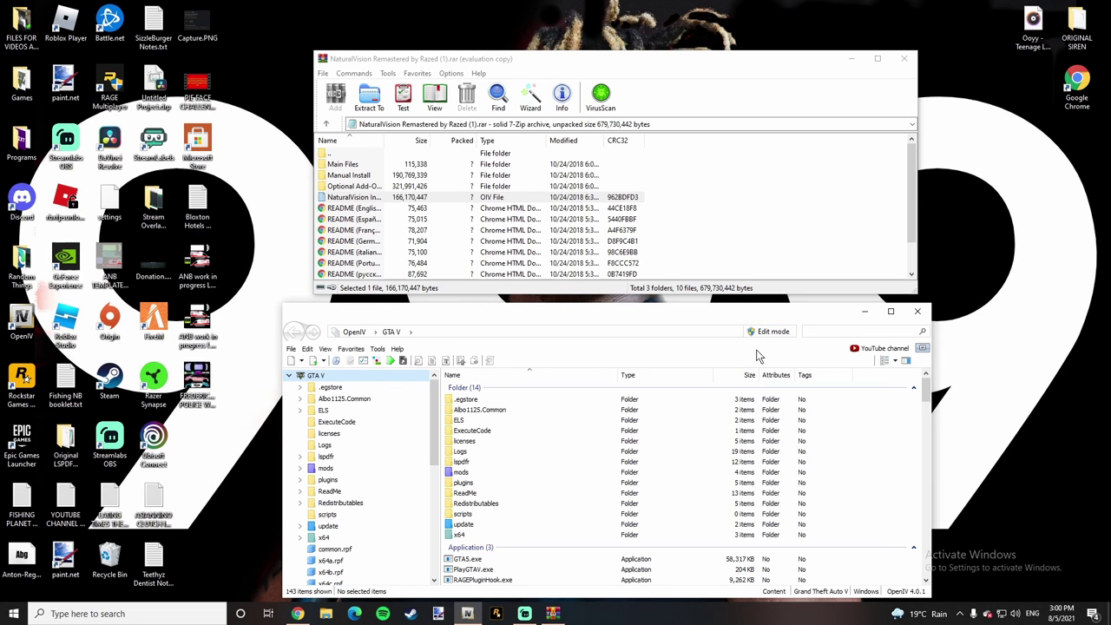
{"action": "left_click", "coordinate": [569, 269]}
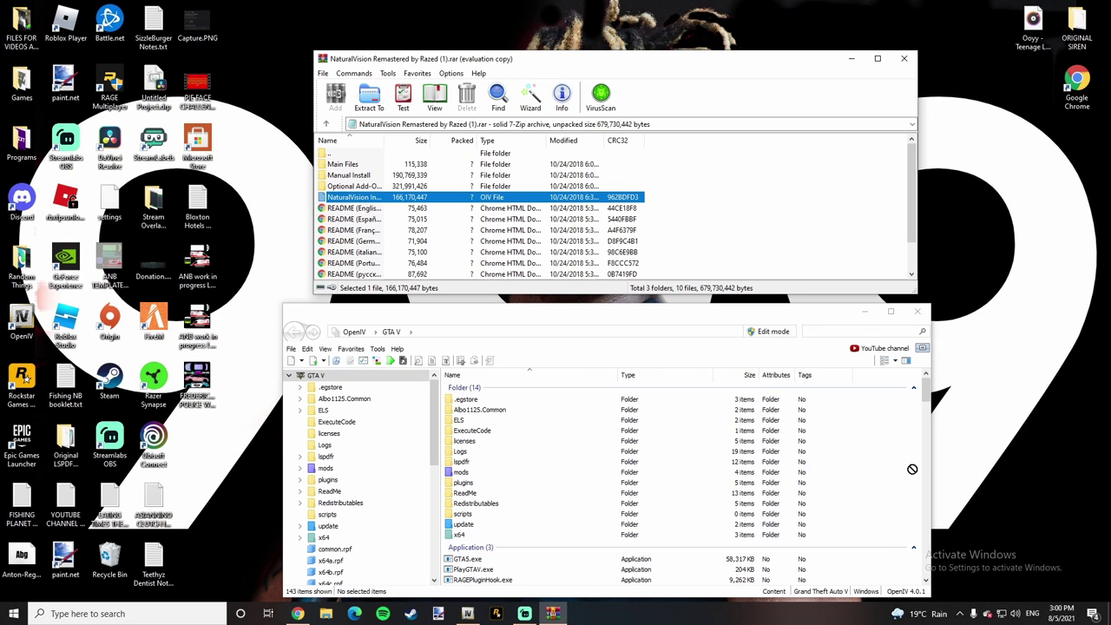
{"action": "left_click_drag", "start_coordinate": [858, 467], "coordinate": [403, 222]}
{"action": "left_click", "coordinate": [769, 331]}
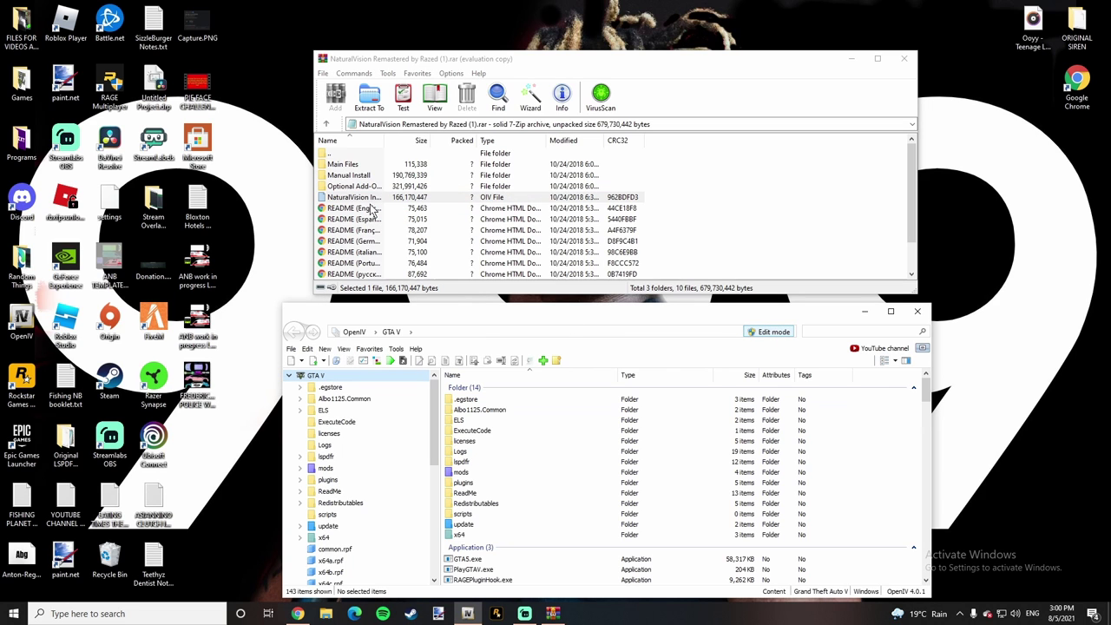
- Drop NaturalVision Installer.oiv onto OpenIV and start the package install
{"action": "left_click_drag", "start_coordinate": [347, 201], "coordinate": [858, 451]}
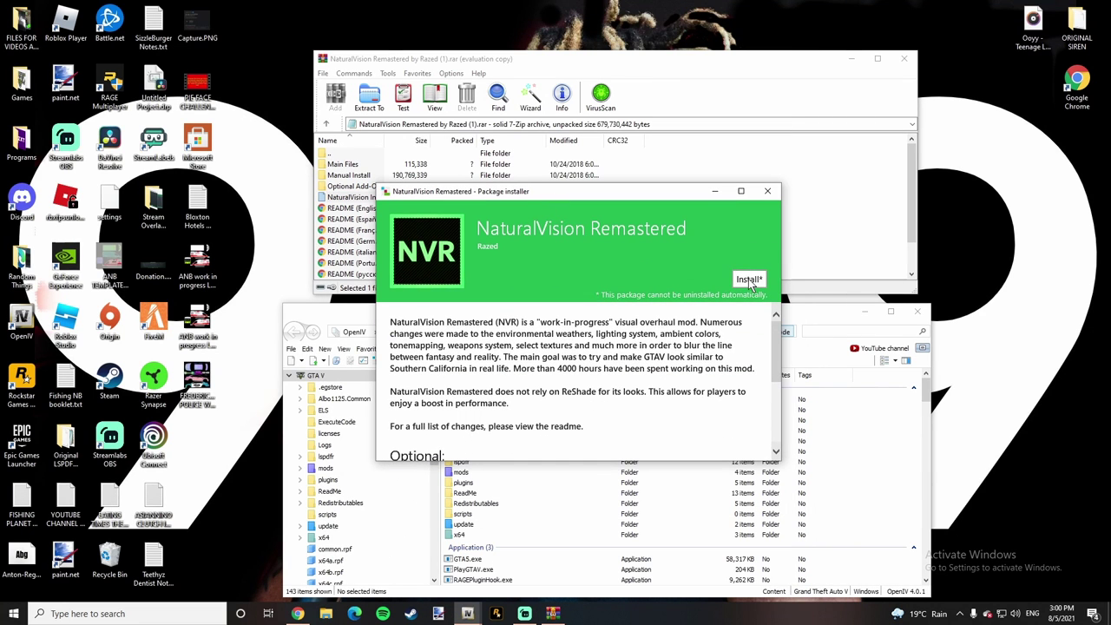
{"action": "left_click", "coordinate": [747, 280]}
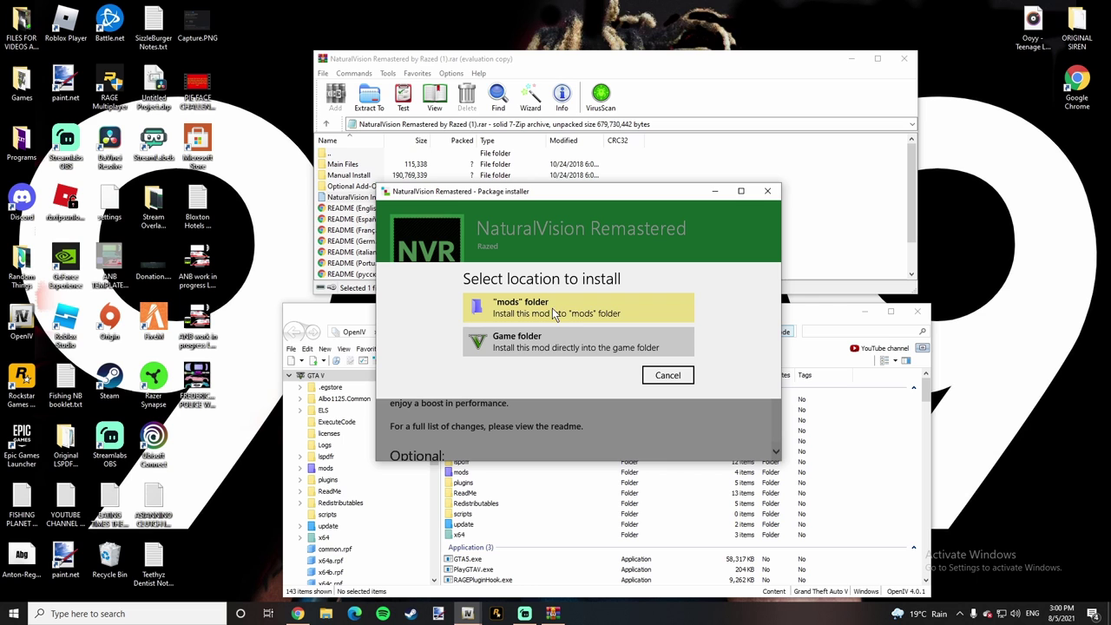
{"action": "left_click", "coordinate": [326, 614]}
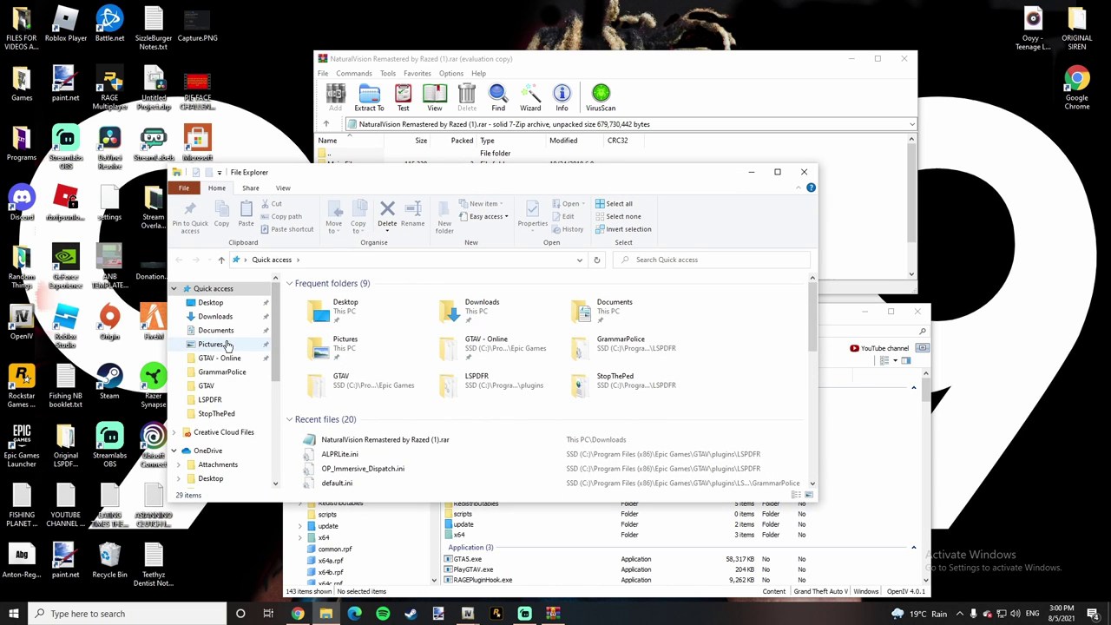
- Check that the GTAV game folder already contains a mods folder, then close File Explorer
{"action": "left_click", "coordinate": [208, 386]}
{"action": "right_click", "coordinate": [734, 356]}
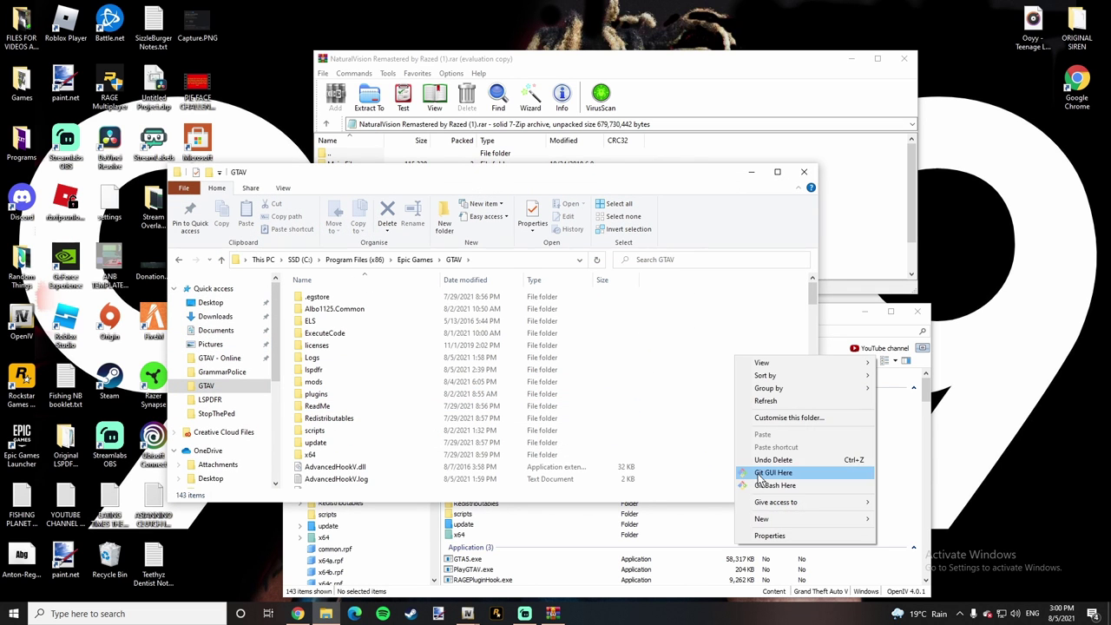
{"action": "mouse_move", "coordinate": [760, 518]}
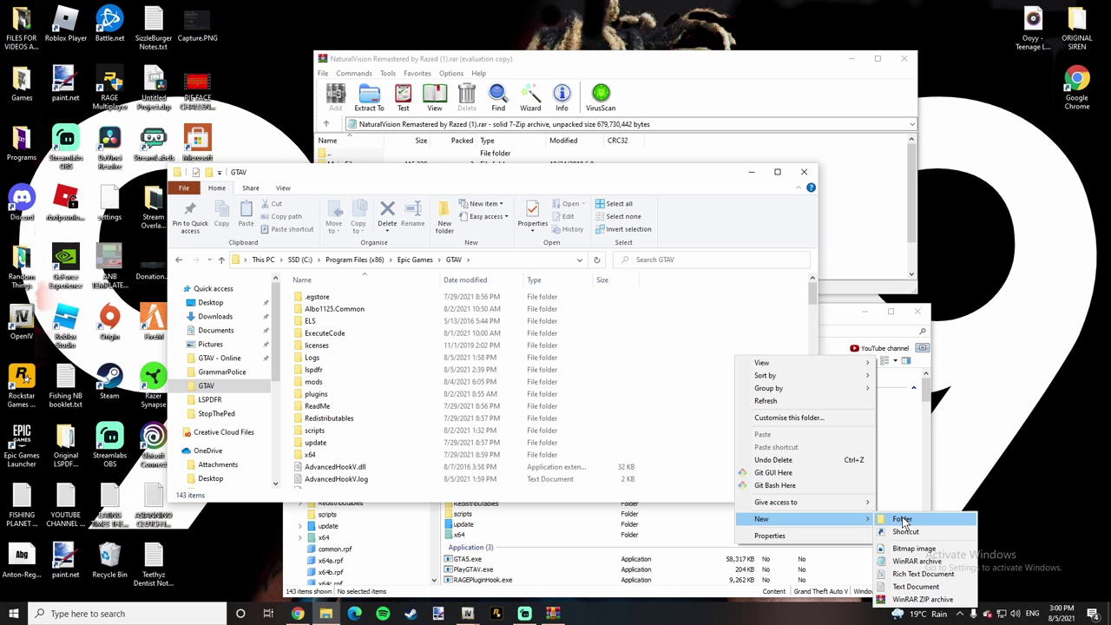
{"action": "left_click", "coordinate": [742, 325]}
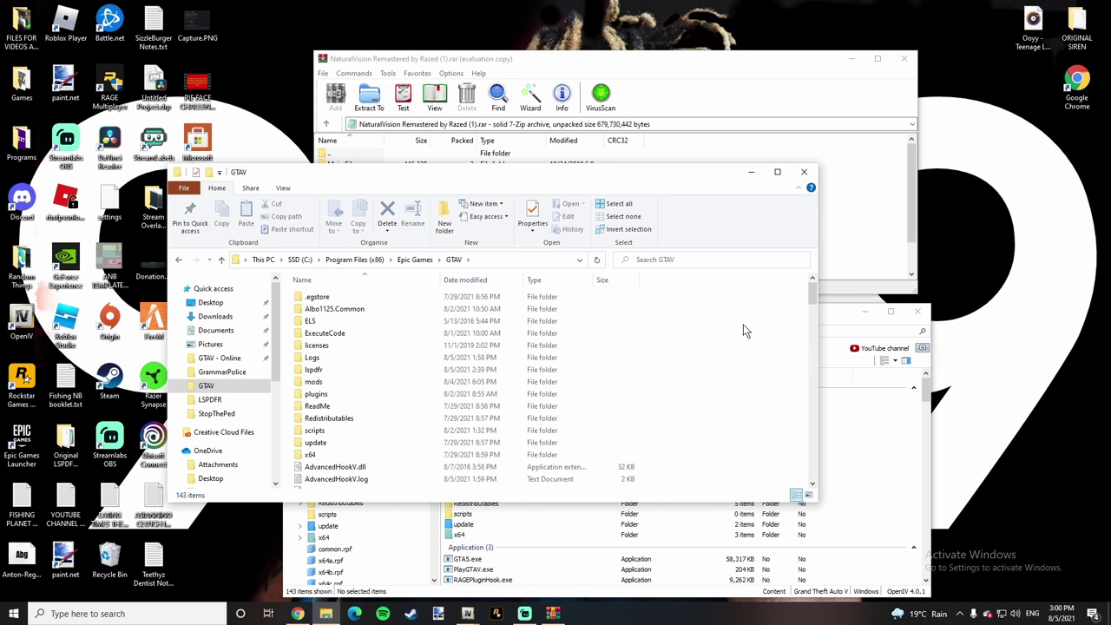
{"action": "left_click", "coordinate": [803, 174]}
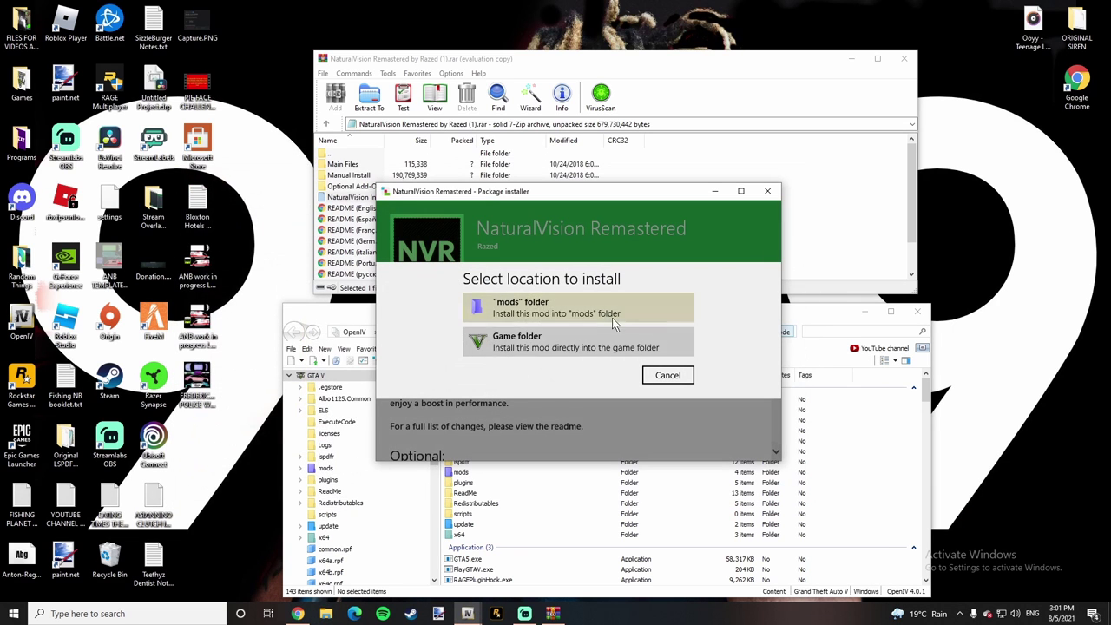
- Install NaturalVision Remastered into the 'mods' folder and close the installer after success
{"action": "left_click", "coordinate": [520, 310]}
{"action": "left_click", "coordinate": [519, 363]}
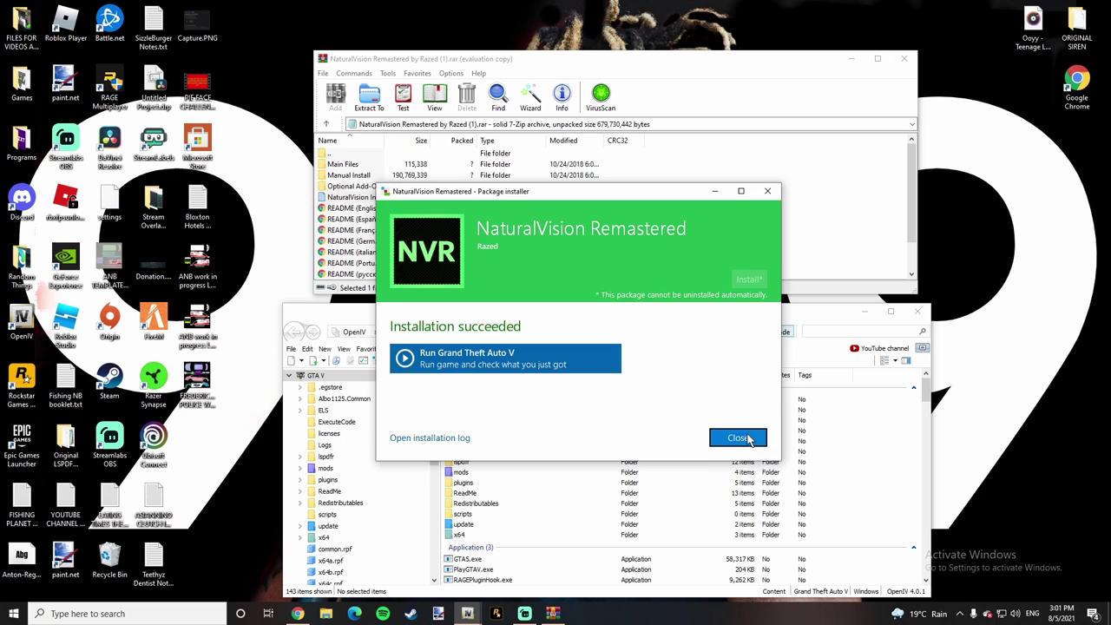
{"action": "left_click", "coordinate": [738, 438]}
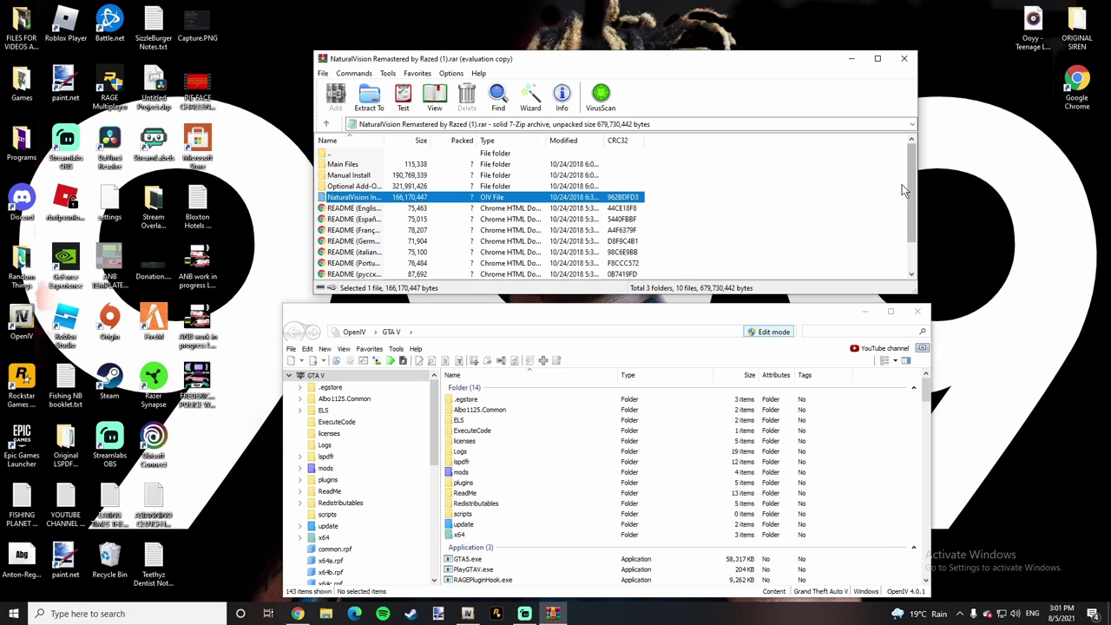
- Close the WinRAR archive window and nudge the OpenIV window upward
{"action": "left_click", "coordinate": [903, 60]}
{"action": "left_click_drag", "start_coordinate": [793, 313], "coordinate": [790, 283]}
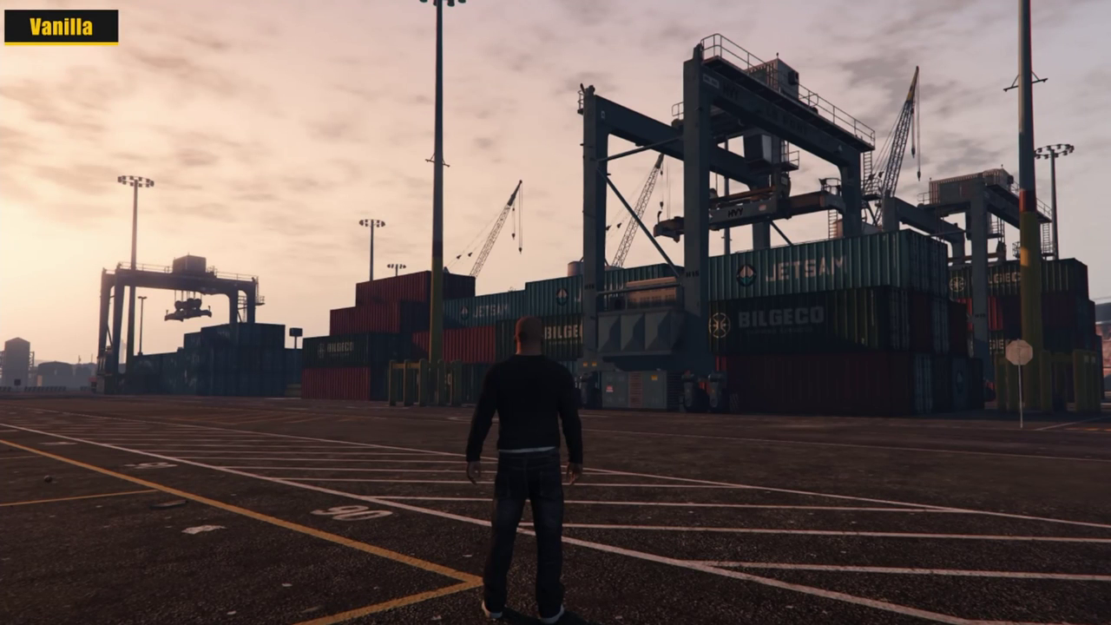